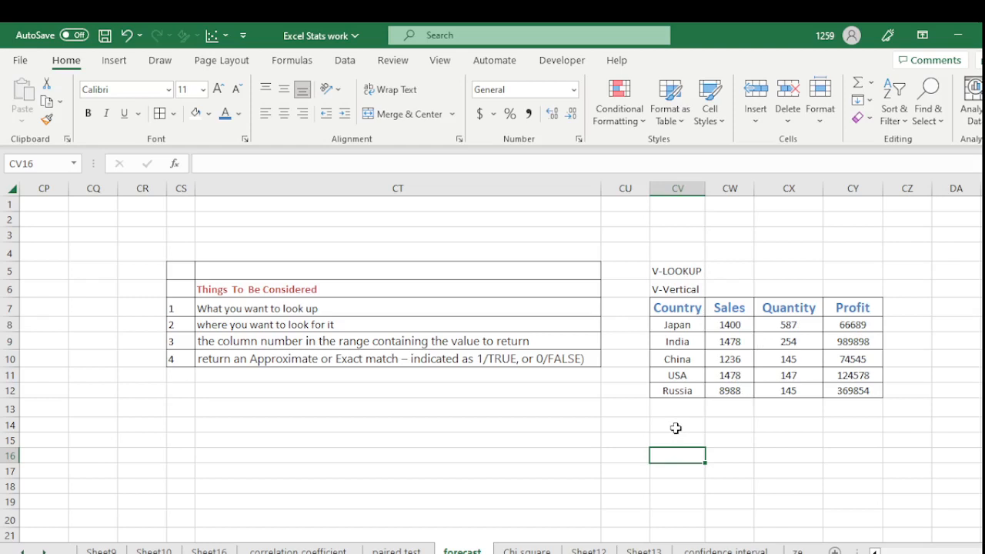
- Add the headings Country in CV14 and Profit in CW14 below the table
{"action": "left_click", "coordinate": [677, 425]}
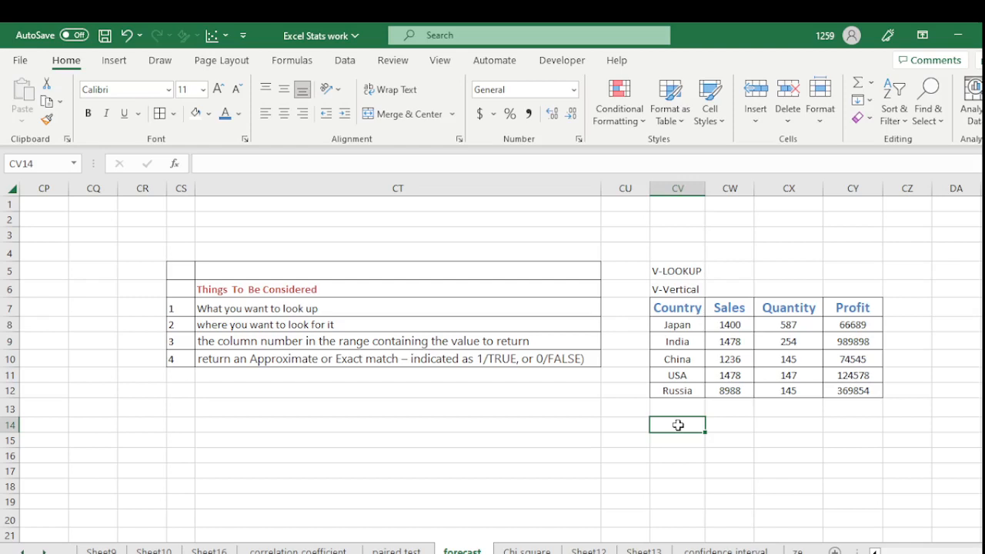
{"action": "type", "text": "Country"}
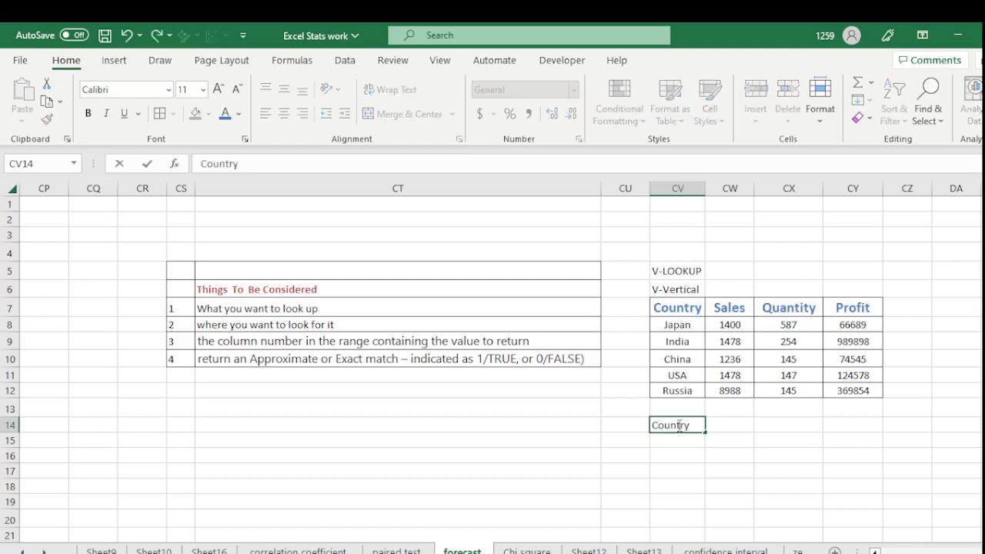
{"action": "key", "text": "Tab"}
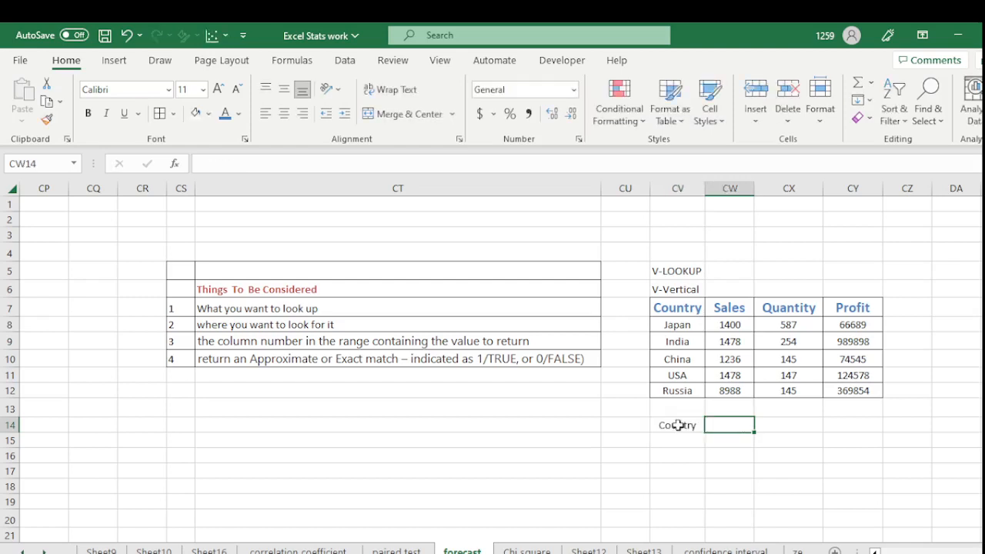
{"action": "type", "text": "Pro"}
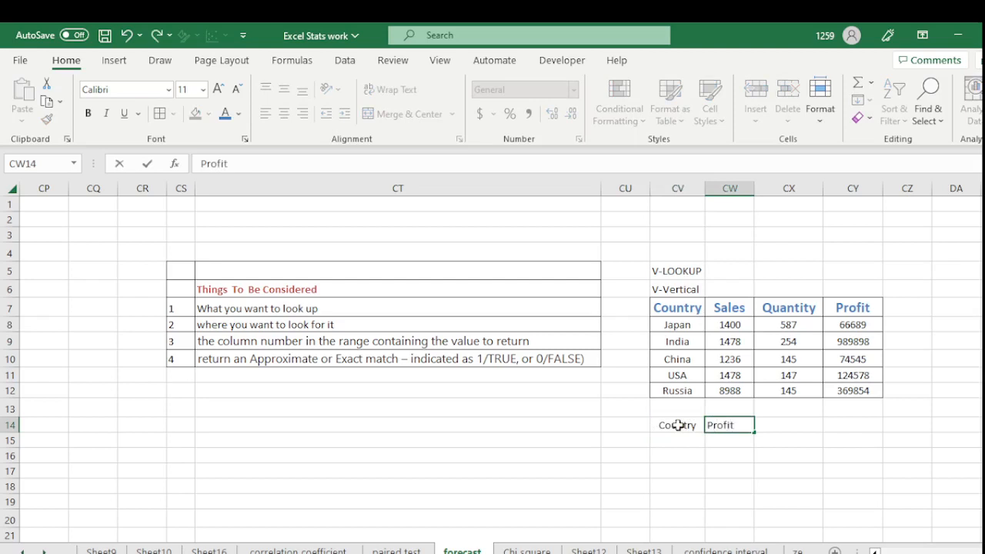
{"action": "type", "text": "fit"}
- Enter USA under Country in CV15, then select the range CS6:CT10
{"action": "left_click", "coordinate": [672, 441]}
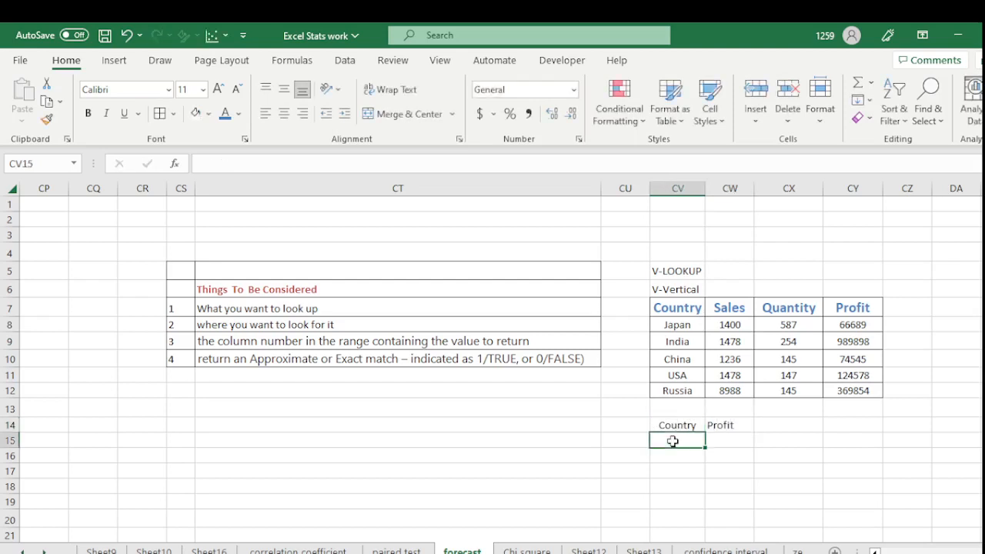
{"action": "type", "text": "USA"}
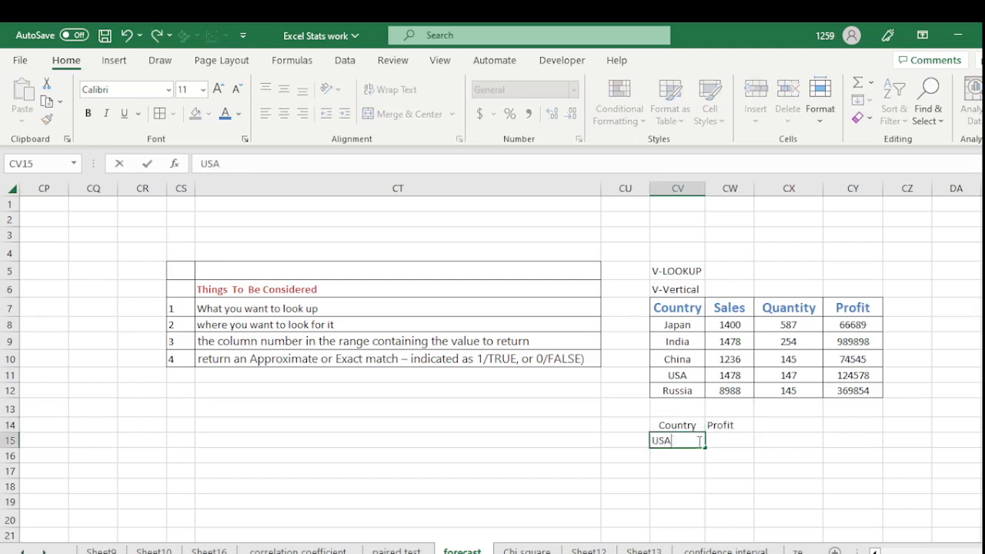
{"action": "left_click", "coordinate": [697, 469]}
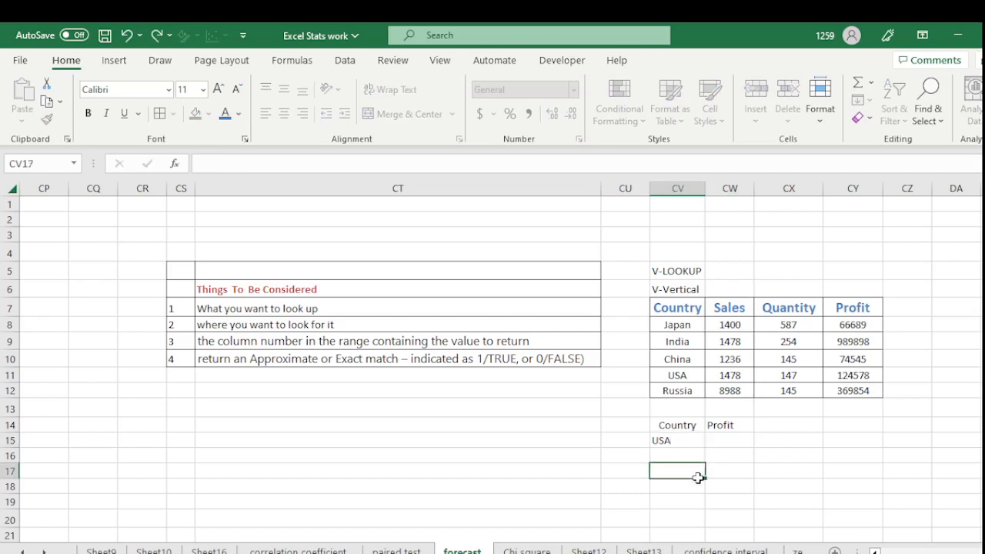
{"action": "left_click", "coordinate": [737, 440]}
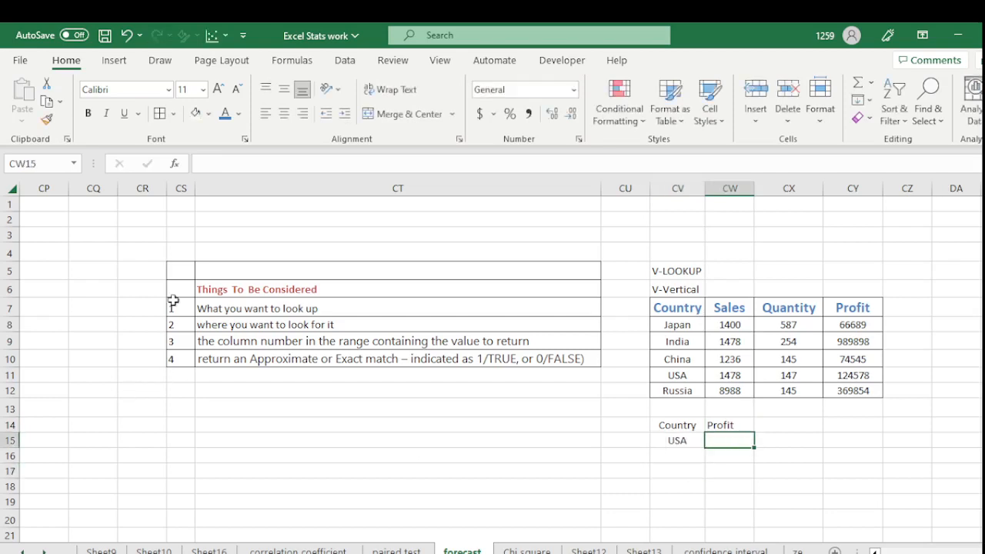
{"action": "left_click_drag", "start_coordinate": [173, 286], "coordinate": [463, 354]}
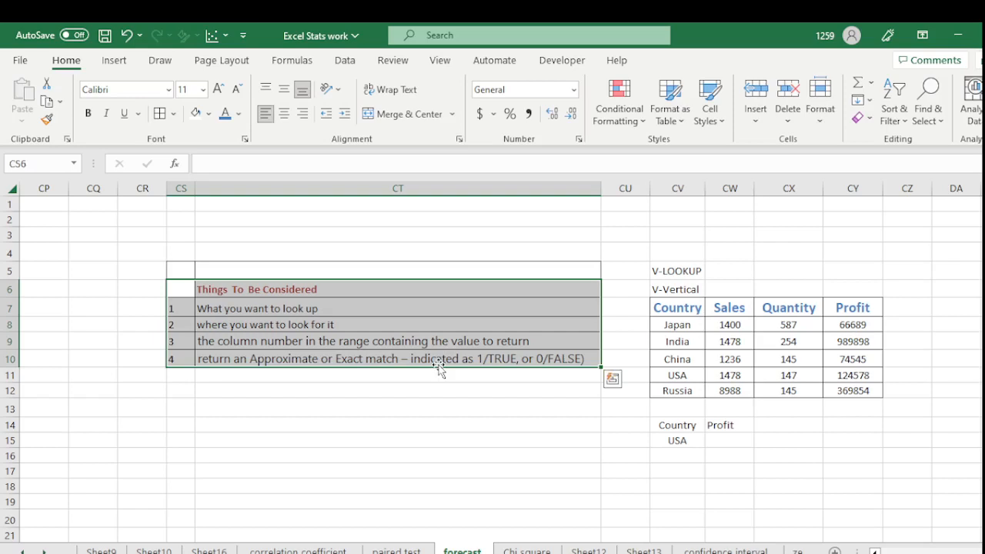
- Begin =VLOOKUP(CV15, in CW15, using the USA cell as the lookup value
{"action": "left_click", "coordinate": [735, 441]}
{"action": "type", "text": "="}
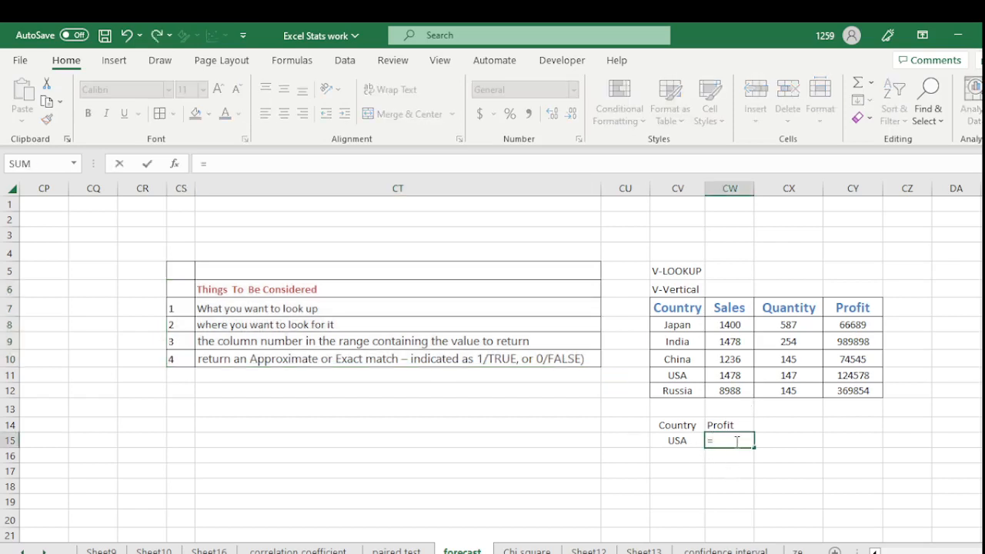
{"action": "type", "text": "VLOO"}
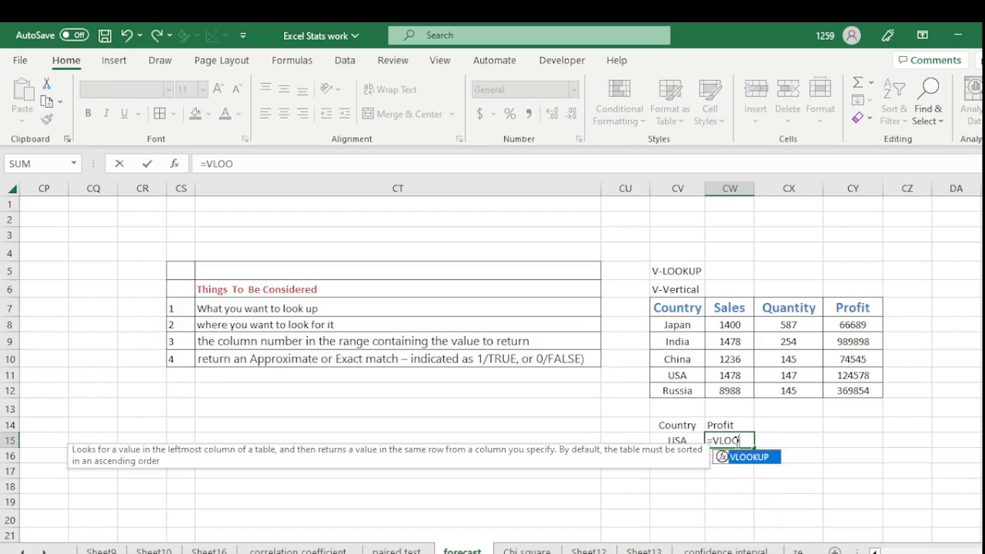
{"action": "double_click", "coordinate": [746, 458]}
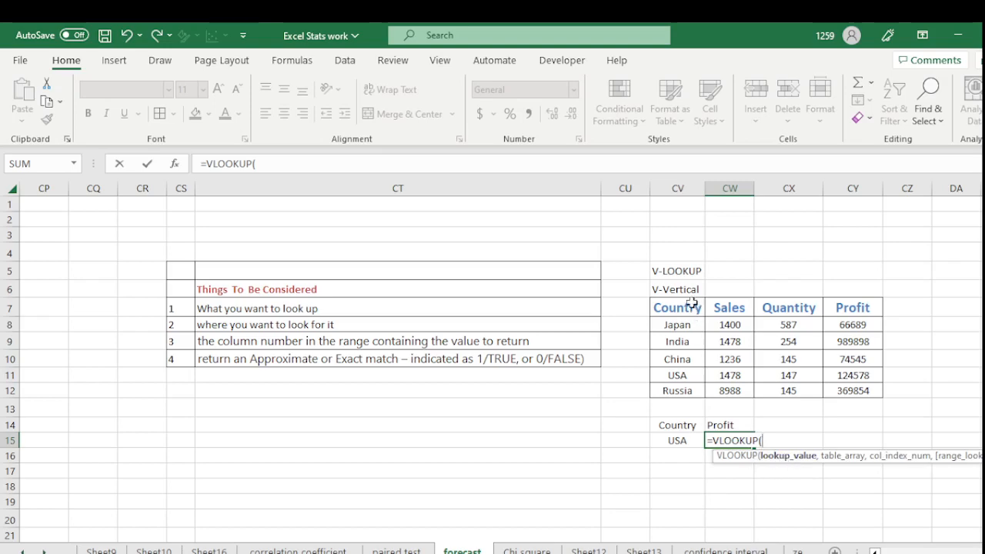
{"action": "left_click", "coordinate": [672, 443]}
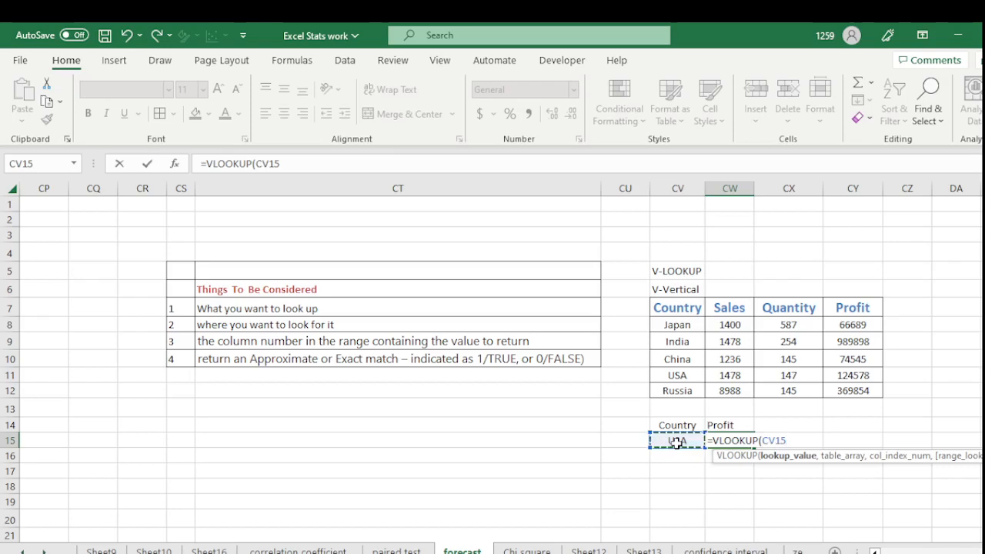
{"action": "type", "text": ","}
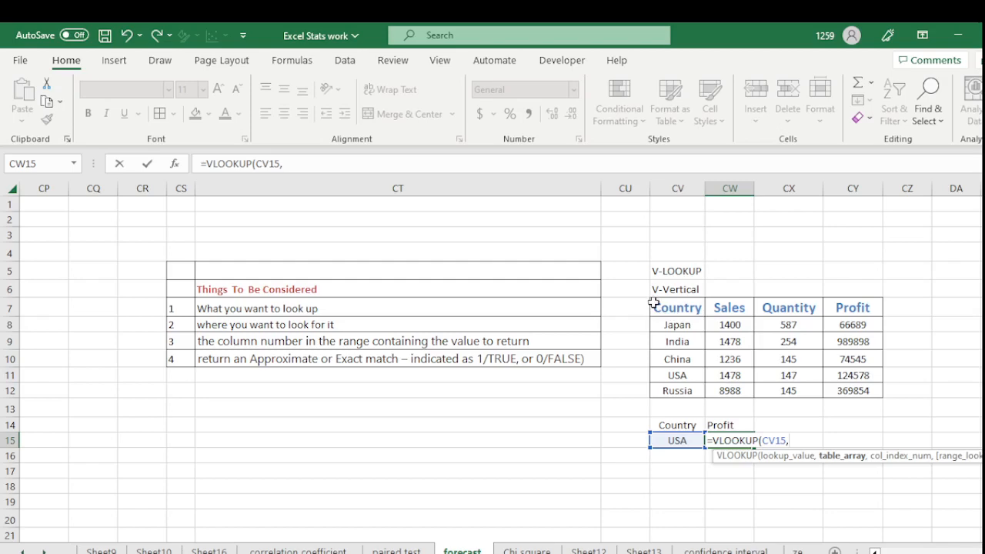
- Finish the formula with range CV7:CY12, column 4 and FALSE, returning profit 124578
{"action": "left_click_drag", "start_coordinate": [653, 301], "coordinate": [841, 389]}
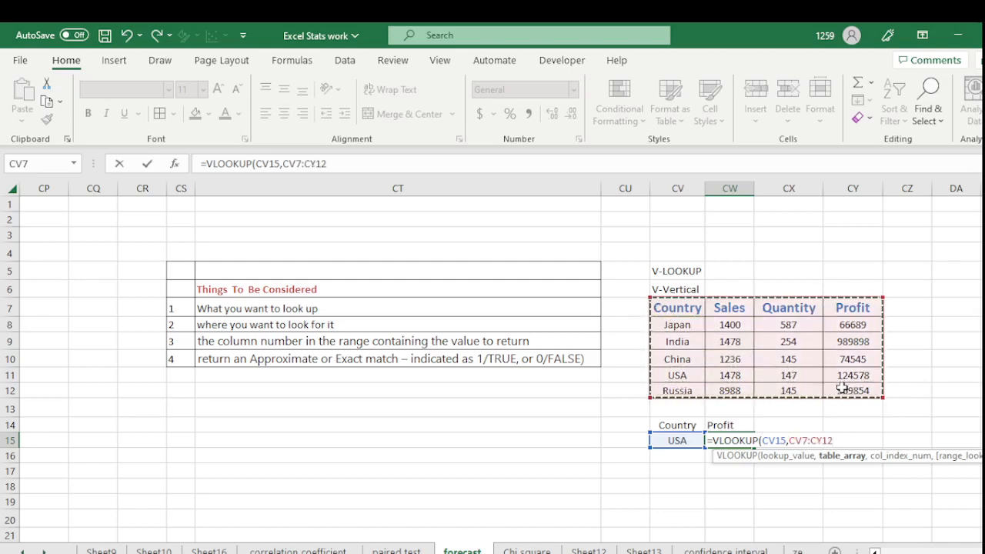
{"action": "type", "text": ","}
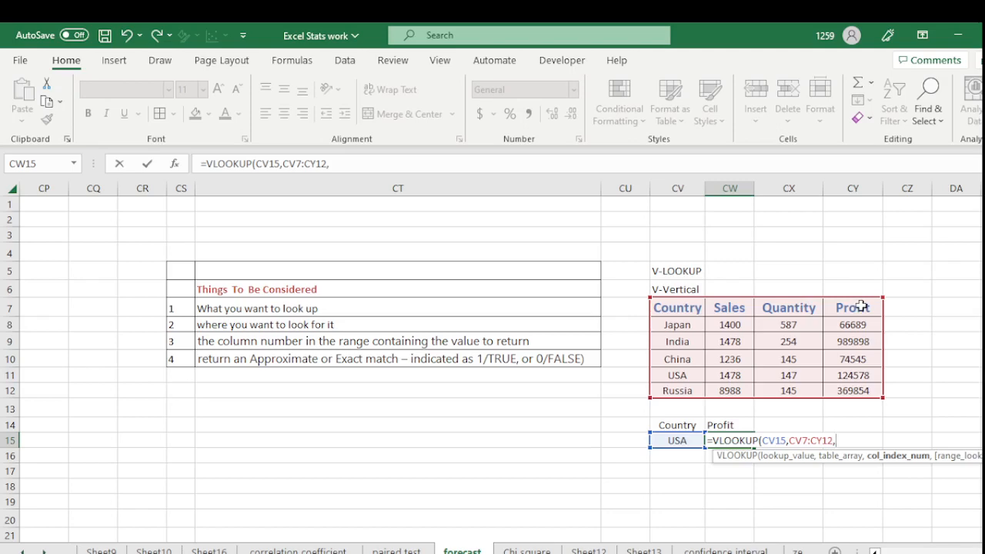
{"action": "type", "text": "4,"}
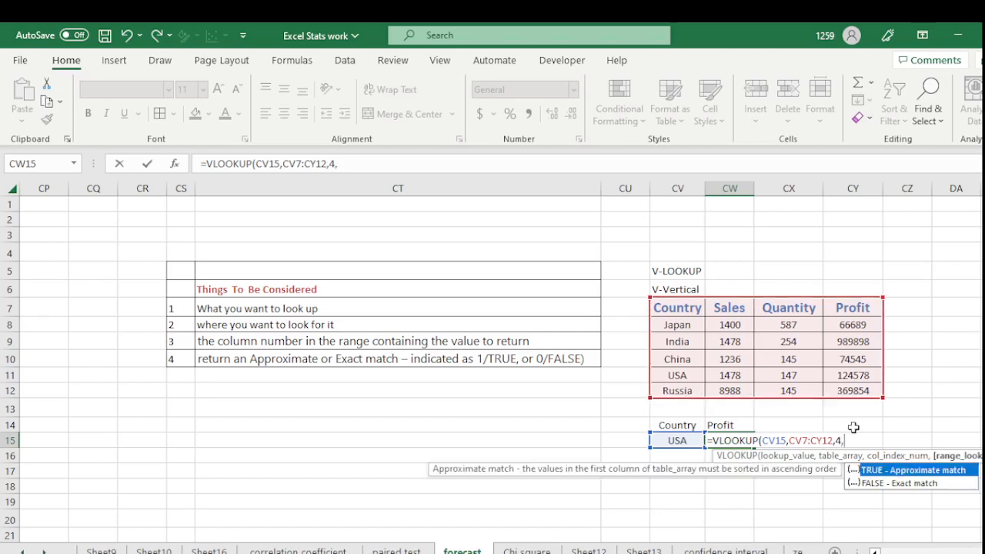
{"action": "double_click", "coordinate": [901, 483]}
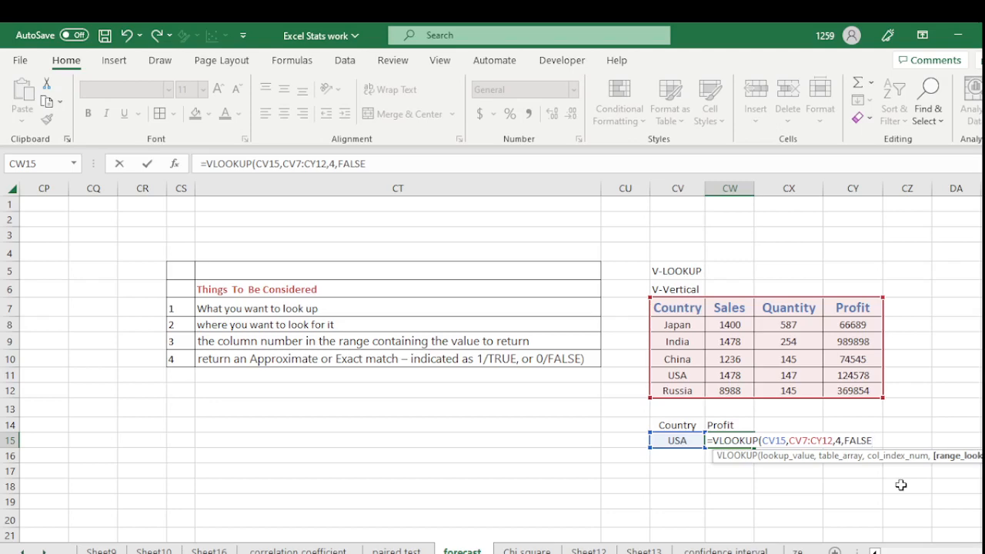
{"action": "type", "text": ")"}
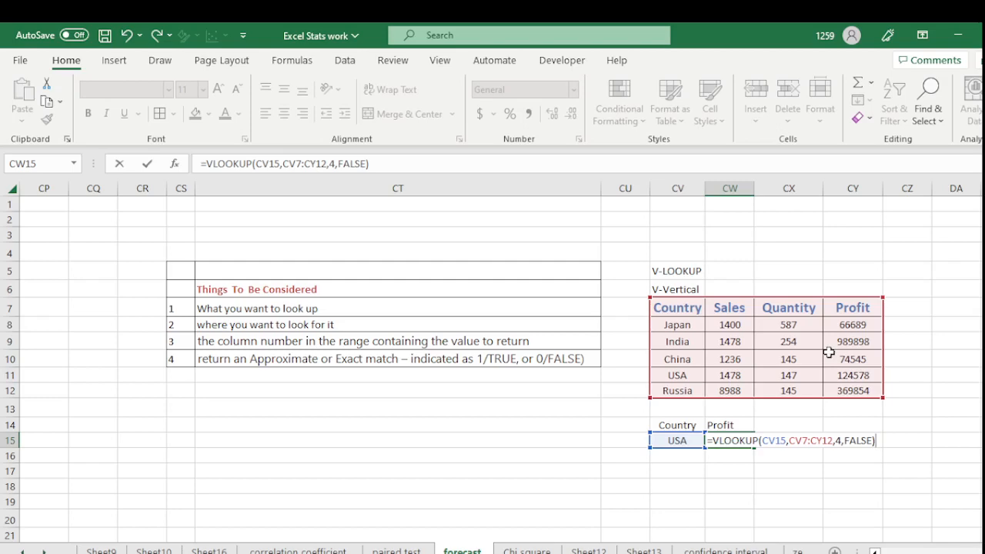
{"action": "key", "text": "Return"}
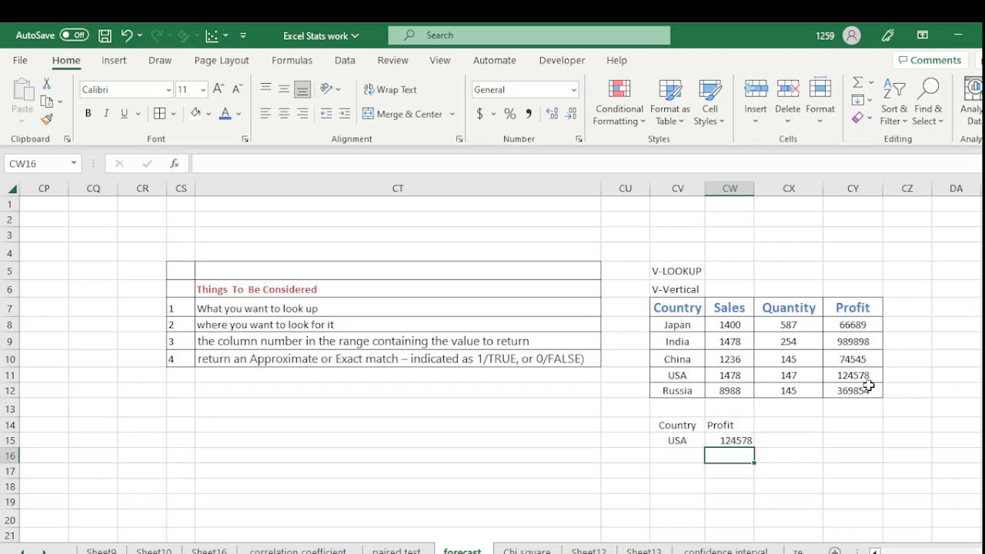
- Change CV15 to Russia, showing profit 369854, and add a Quantity heading in CX14
{"action": "left_click", "coordinate": [677, 440]}
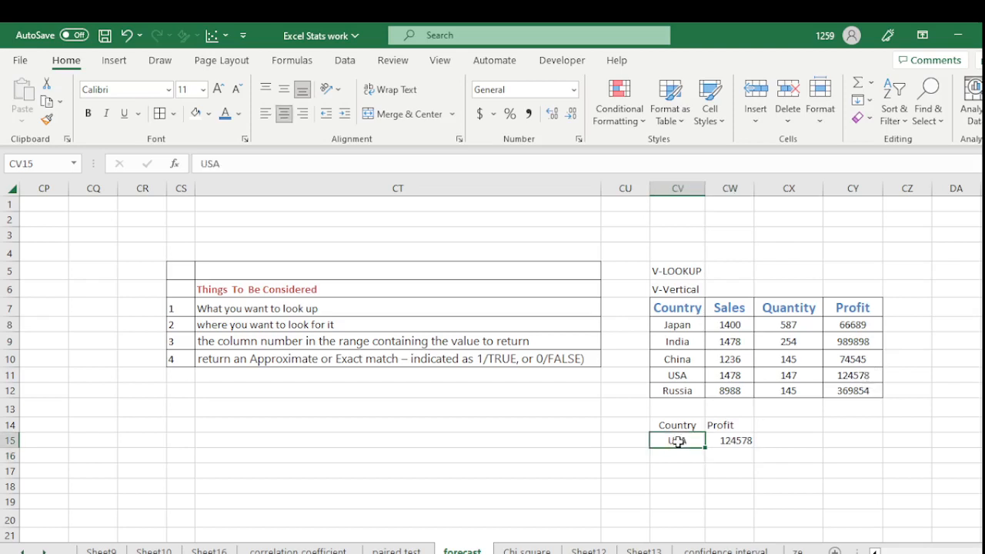
{"action": "type", "text": "Russia"}
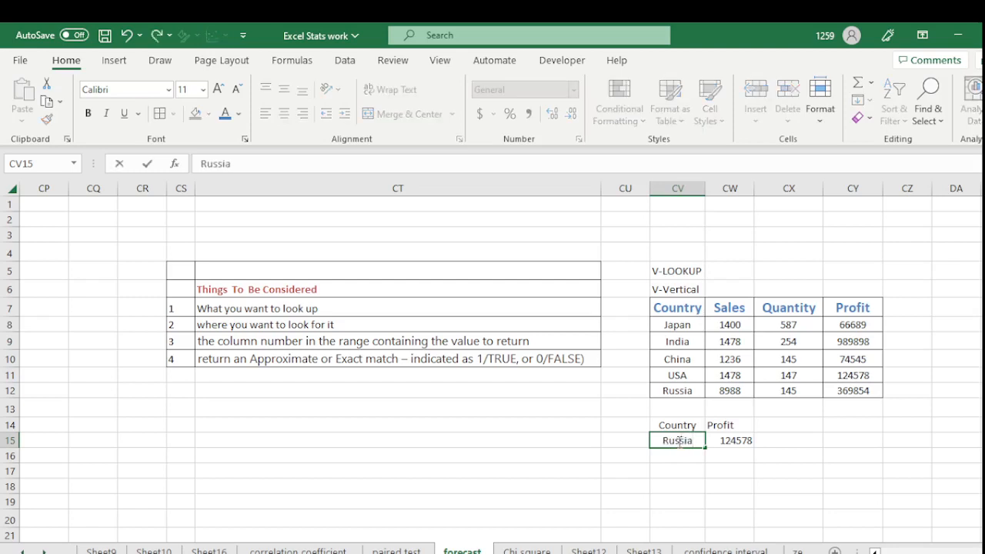
{"action": "key", "text": "Return"}
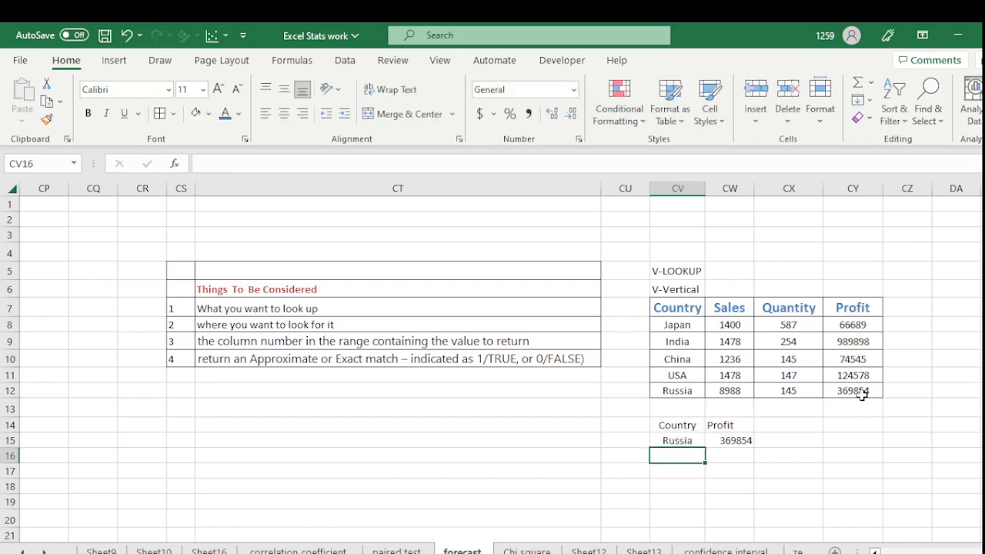
{"action": "left_click", "coordinate": [787, 427]}
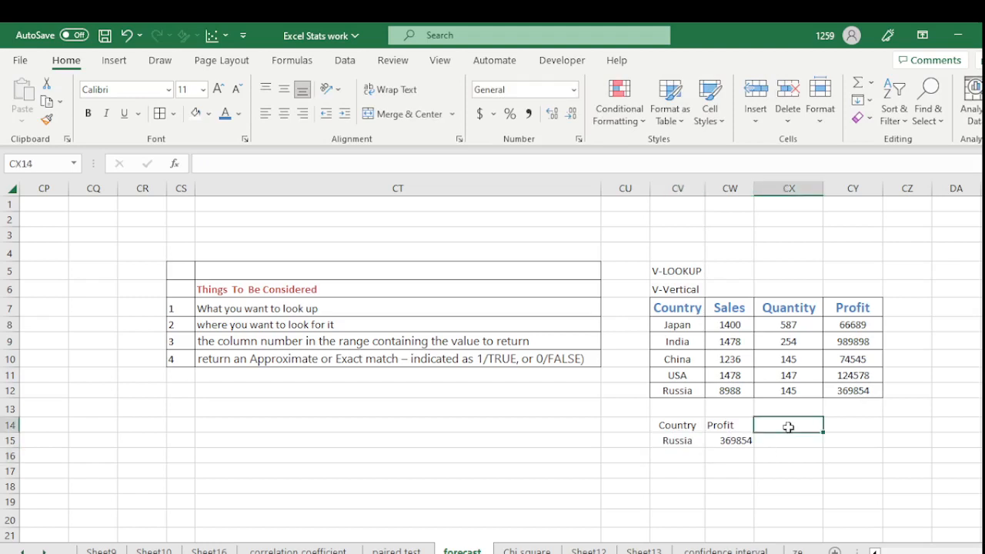
{"action": "type", "text": "Quan"}
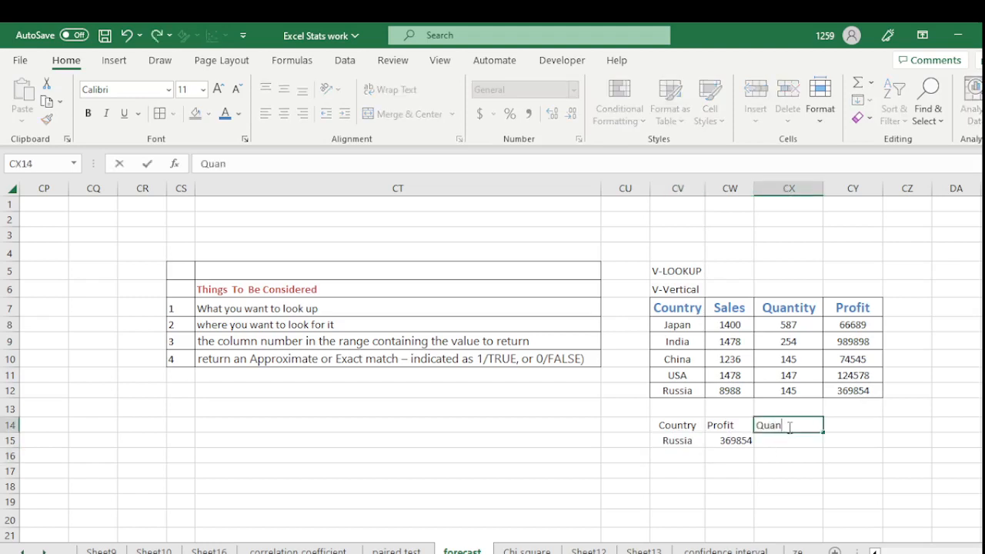
{"action": "type", "text": "tity"}
- Enter =VLOOKUP(CV15,CV7:CY12,3,FALSE) in CX15 to return Russia's quantity 145
{"action": "left_click", "coordinate": [788, 441]}
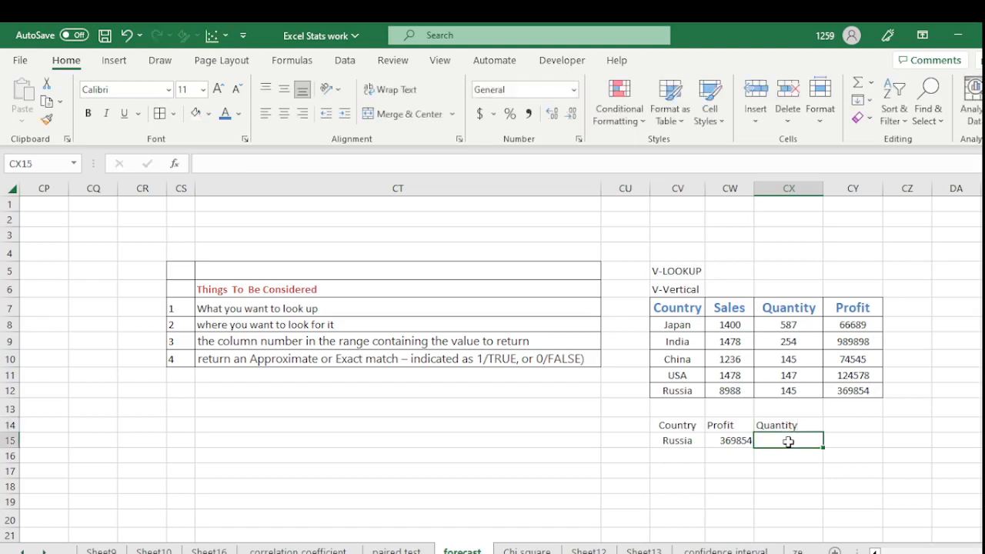
{"action": "type", "text": "="}
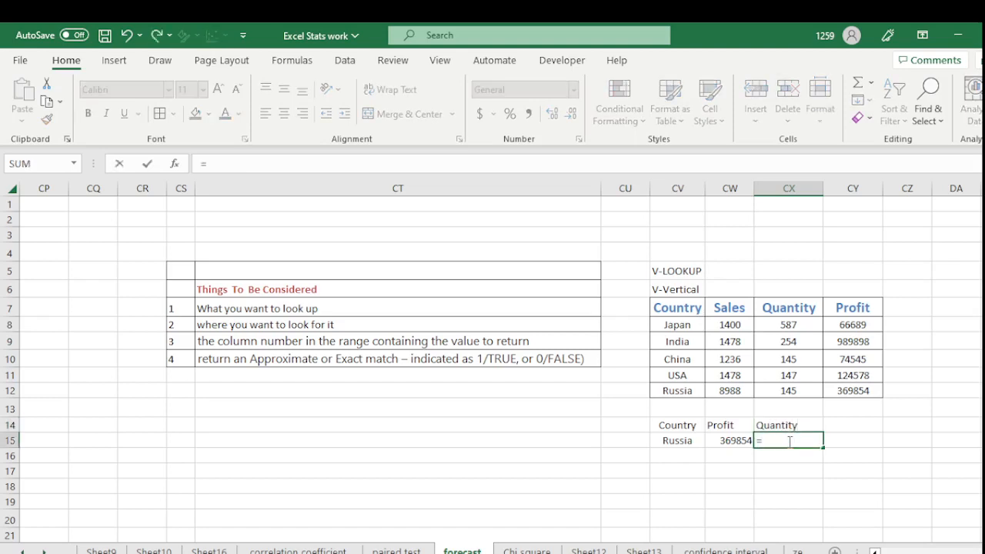
{"action": "type", "text": "vlookup"}
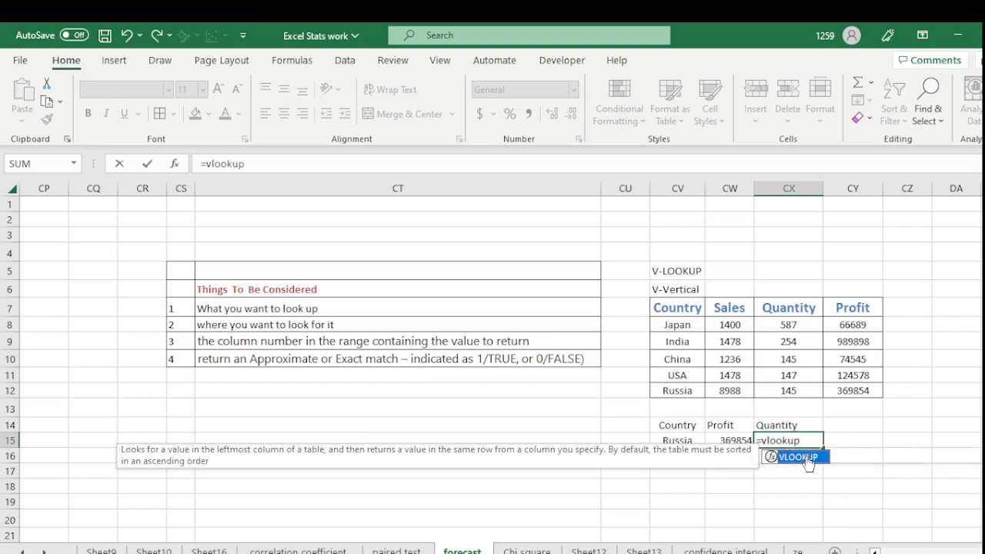
{"action": "double_click", "coordinate": [793, 457]}
{"action": "left_click", "coordinate": [674, 440]}
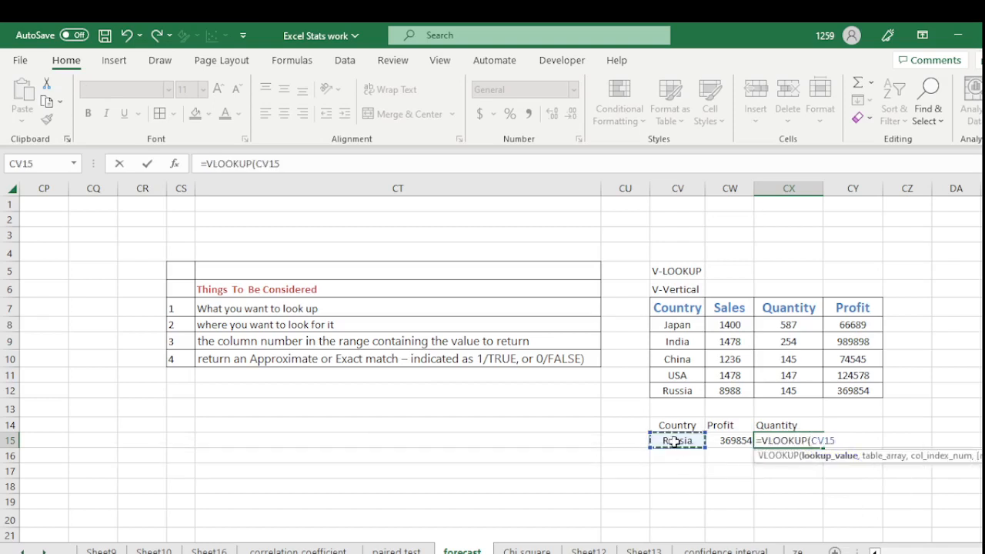
{"action": "type", "text": ","}
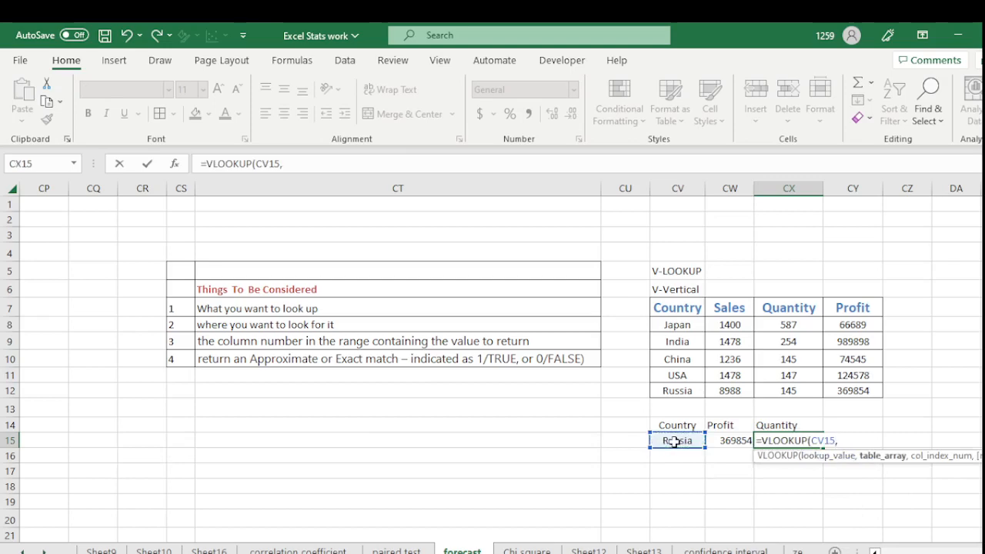
{"action": "left_click_drag", "start_coordinate": [664, 308], "coordinate": [861, 390]}
{"action": "type", "text": ",3"}
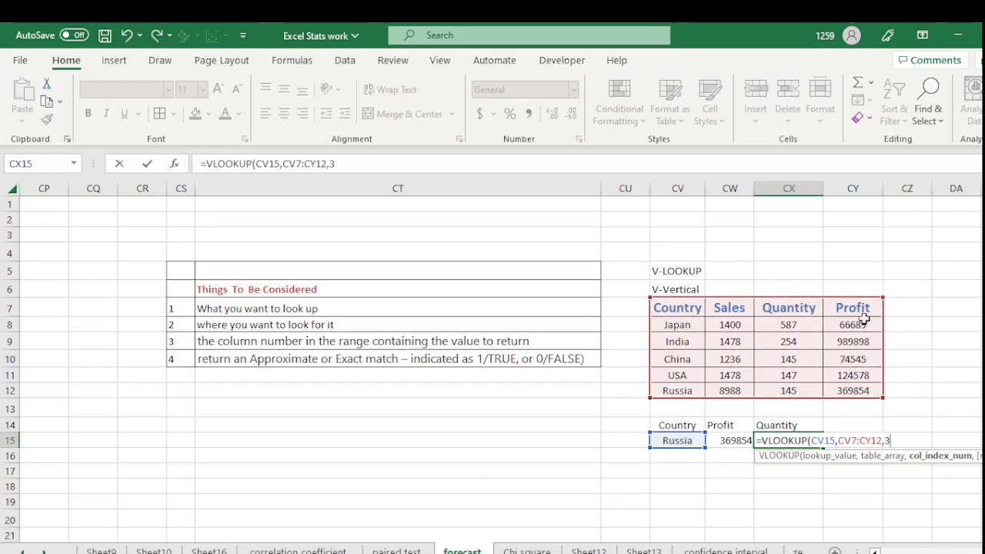
{"action": "type", "text": ","}
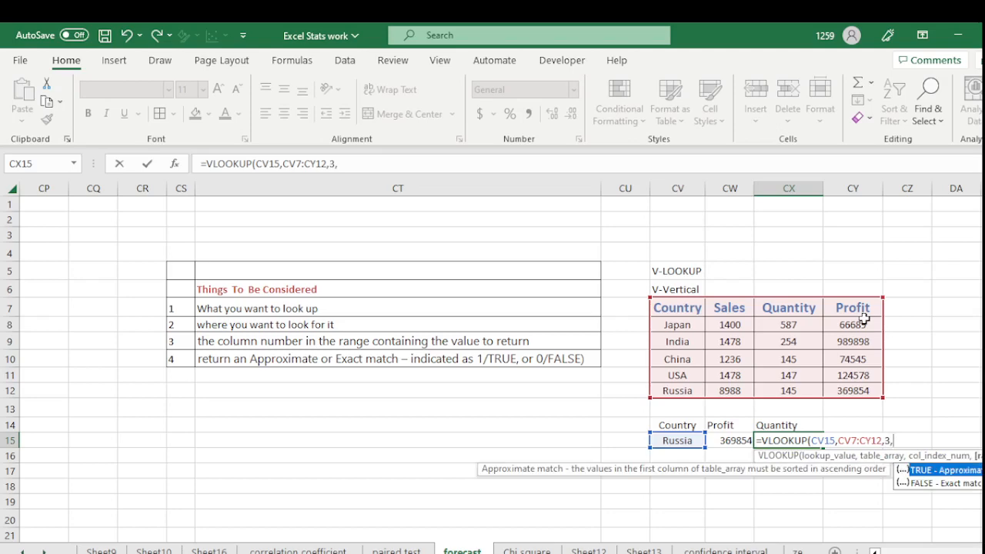
{"action": "left_click", "coordinate": [955, 483]}
{"action": "double_click", "coordinate": [955, 483]}
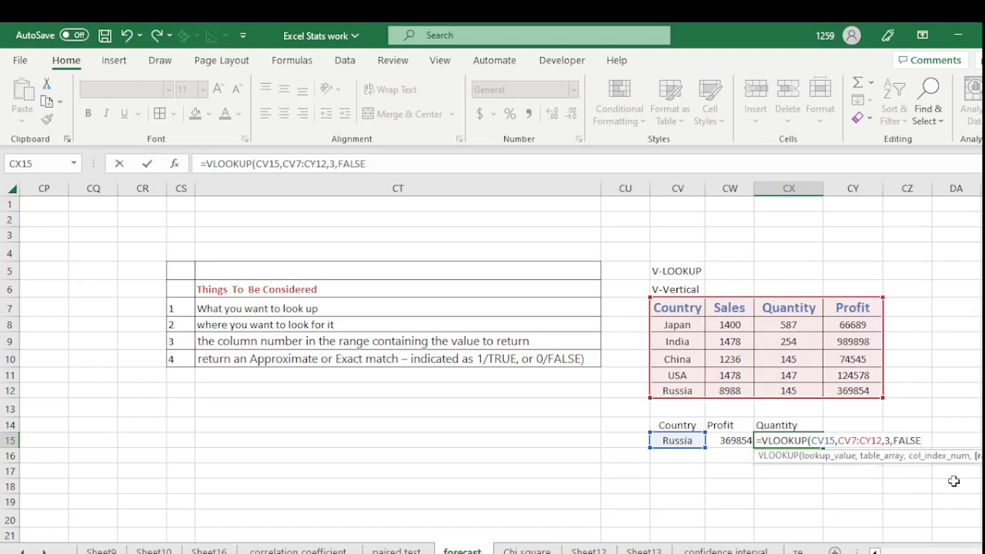
{"action": "type", "text": ")"}
{"action": "key", "text": "Return"}
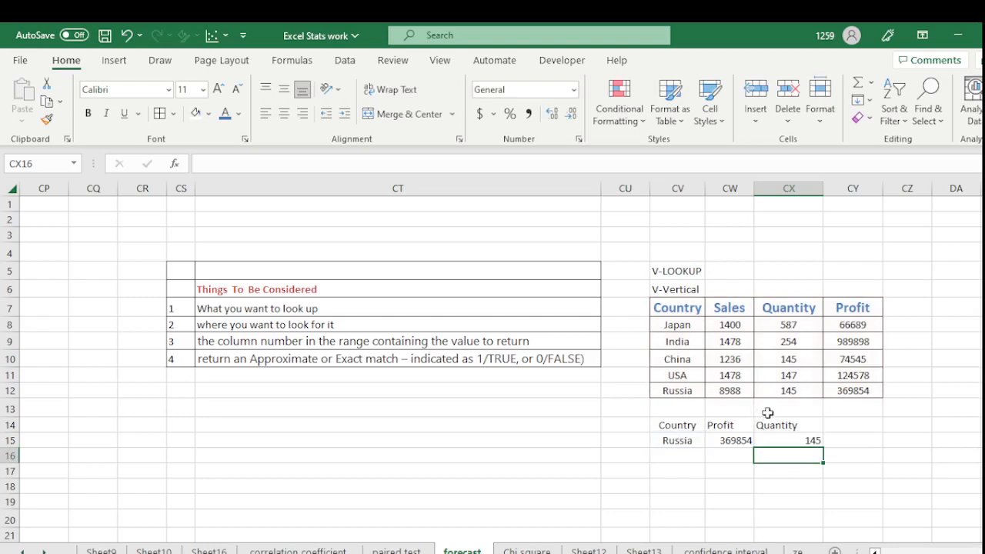
- Replace Russia with USA in CV15, updating results to profit 124578 and quantity 147
{"action": "left_click", "coordinate": [689, 441]}
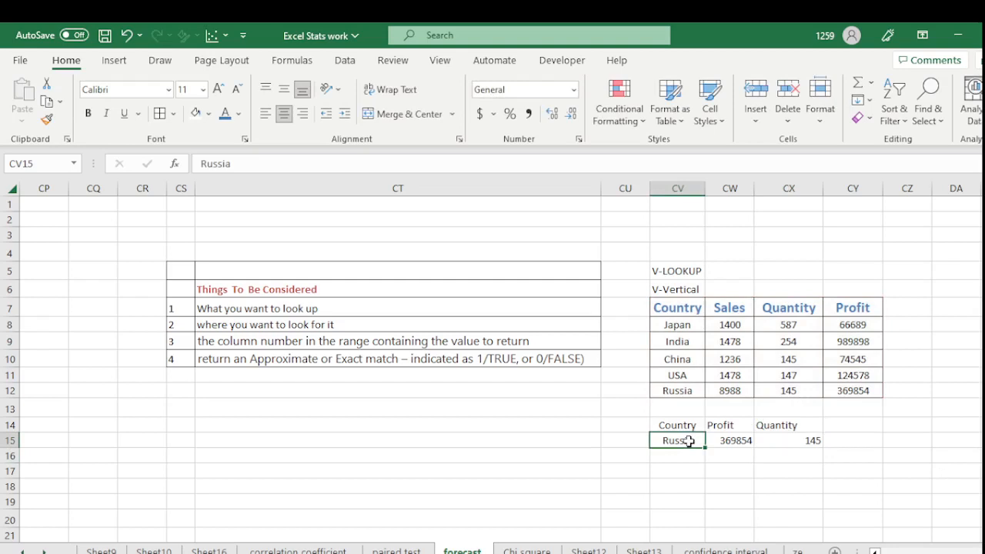
{"action": "type", "text": "USA"}
{"action": "key", "text": "Return"}
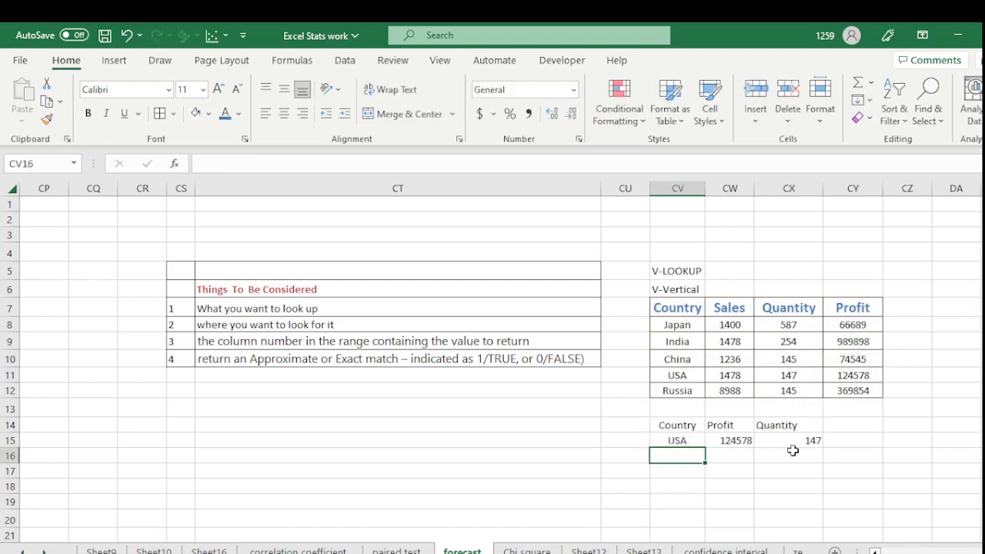
{"action": "left_click", "coordinate": [750, 480]}
{"action": "left_click", "coordinate": [569, 465]}
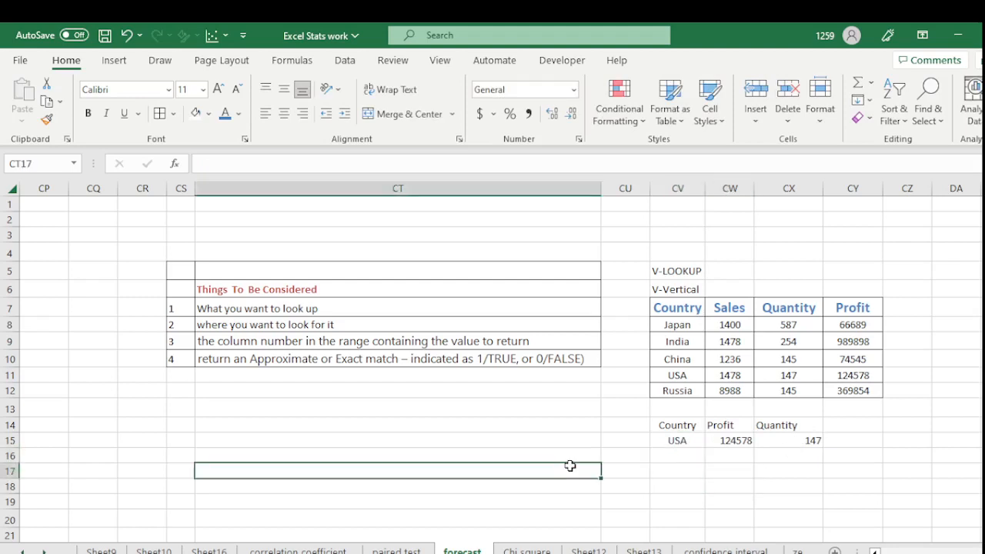
{"action": "left_click", "coordinate": [681, 443]}
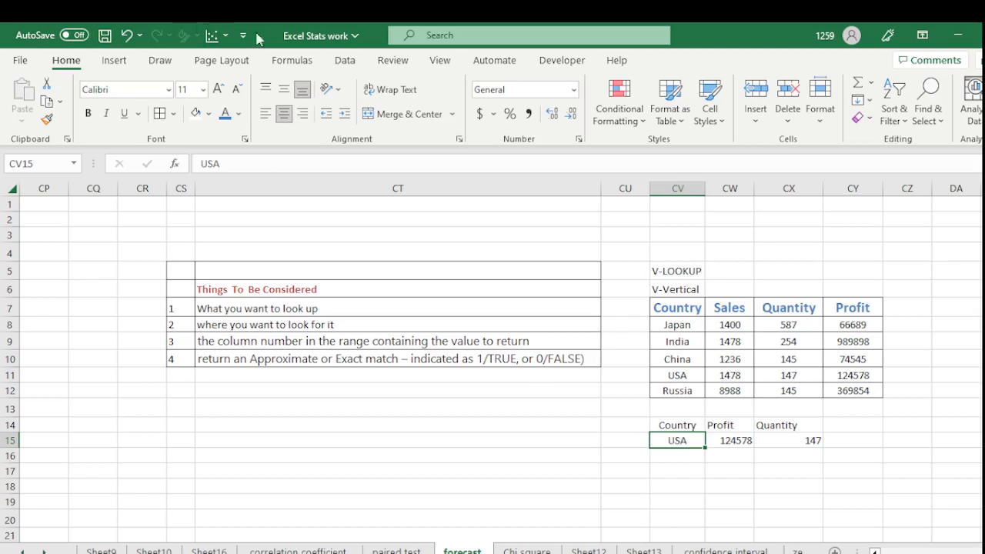
- Give CV15 a data-validation List sourced from =$CV$8:$CV$12 with the five countries
{"action": "left_click", "coordinate": [346, 62]}
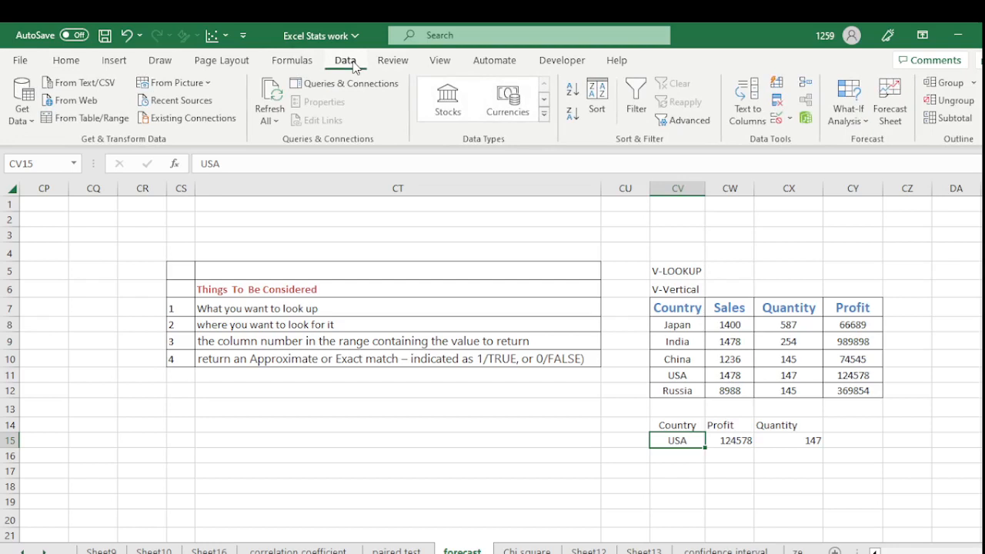
{"action": "left_click", "coordinate": [789, 122]}
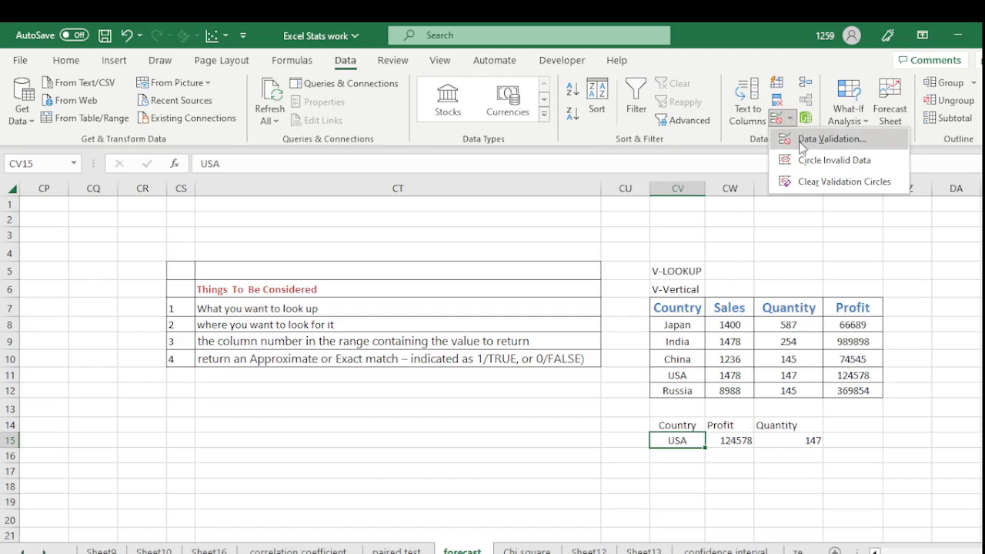
{"action": "left_click", "coordinate": [801, 146]}
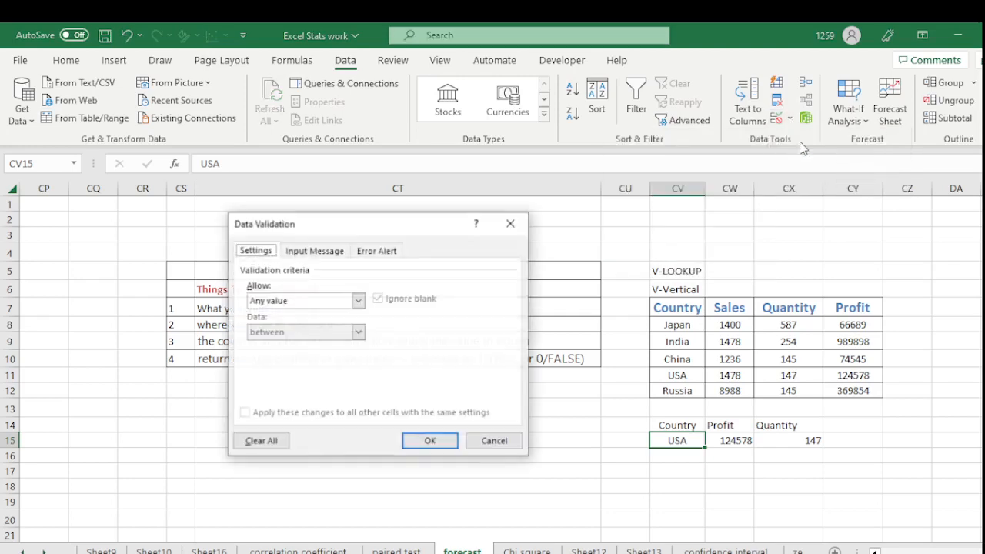
{"action": "left_click_drag", "start_coordinate": [348, 223], "coordinate": [443, 236]}
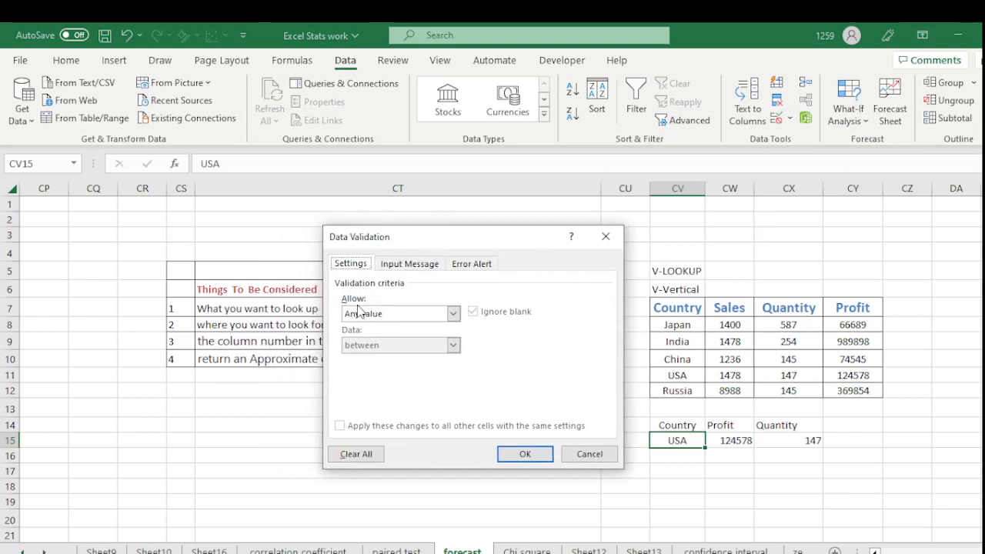
{"action": "left_click", "coordinate": [453, 315]}
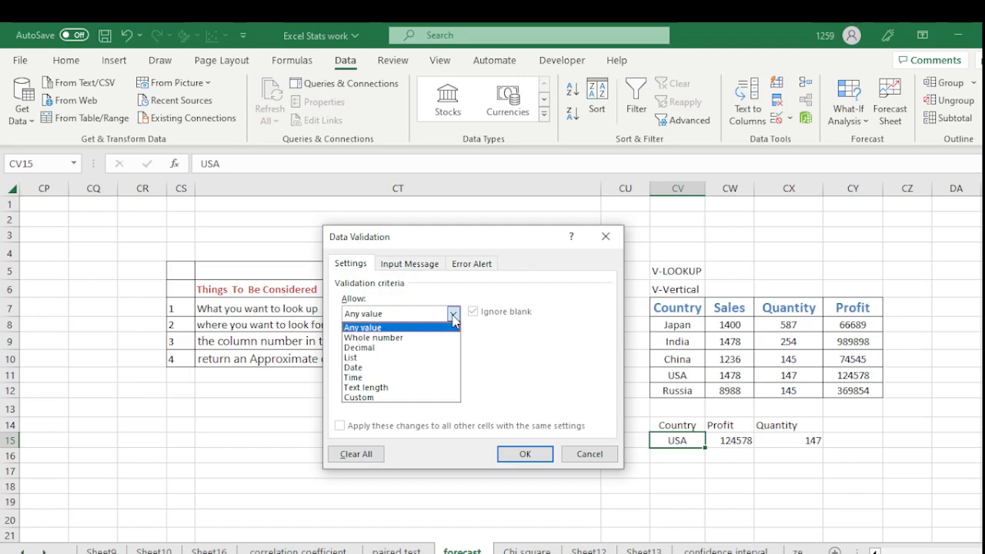
{"action": "left_click", "coordinate": [369, 358]}
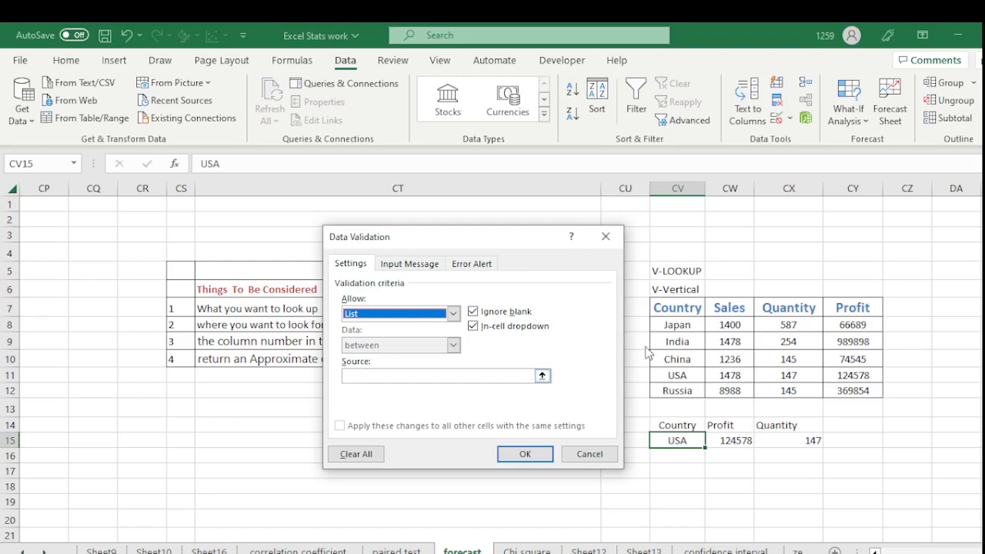
{"action": "left_click", "coordinate": [543, 375]}
{"action": "left_click_drag", "start_coordinate": [658, 326], "coordinate": [667, 388]}
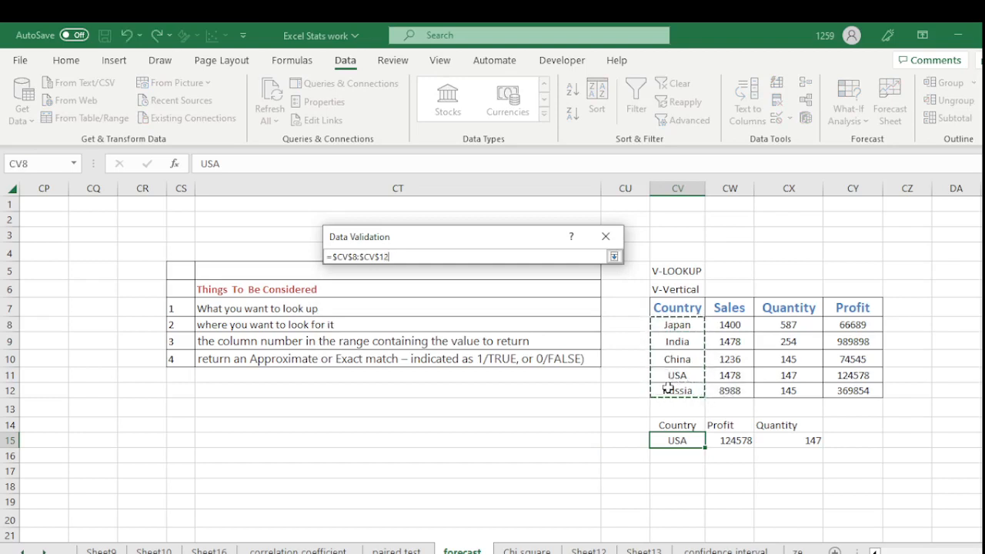
{"action": "left_click", "coordinate": [614, 257]}
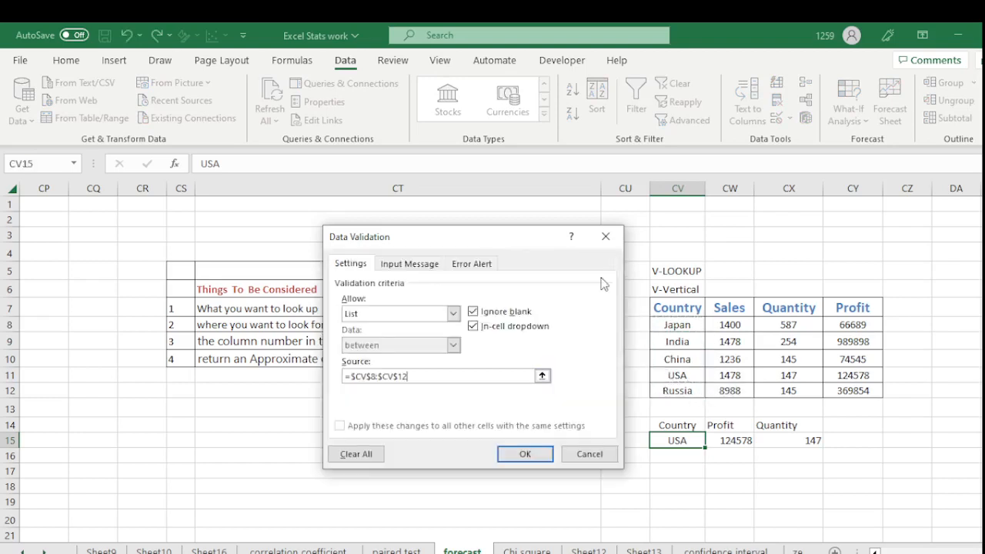
{"action": "left_click", "coordinate": [534, 453]}
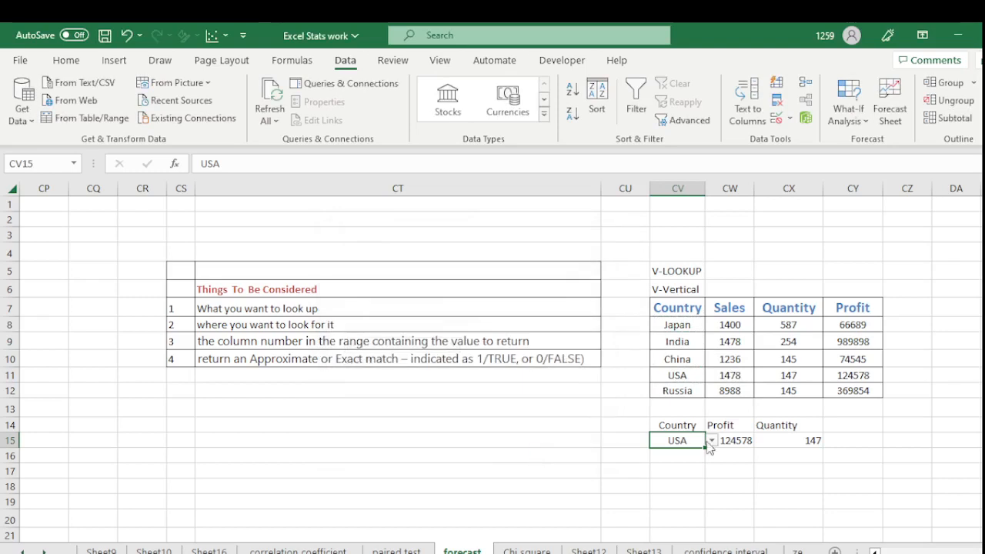
- Pick India from the CV15 dropdown, giving profit 989898 and quantity 254
{"action": "left_click", "coordinate": [721, 486]}
{"action": "left_click", "coordinate": [691, 440]}
{"action": "left_click", "coordinate": [711, 441]}
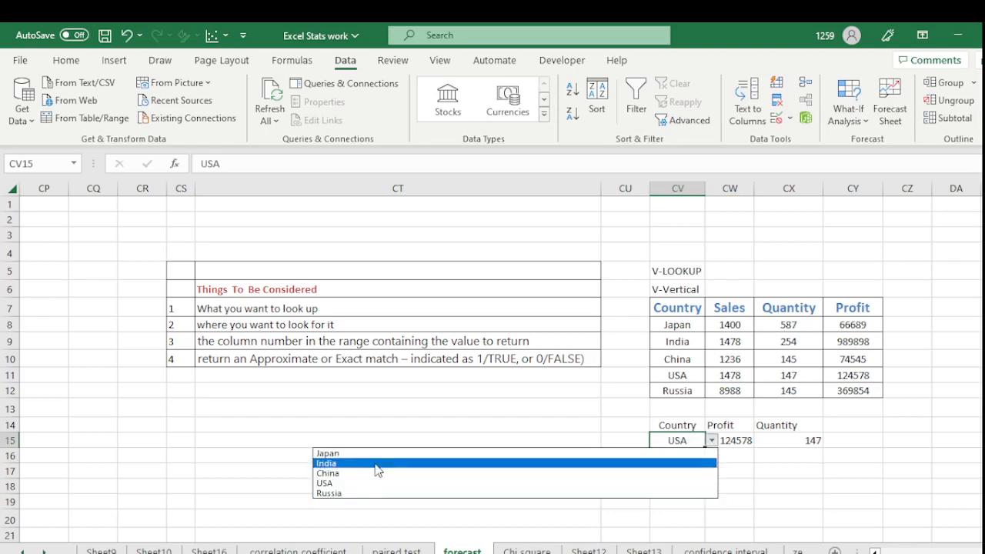
{"action": "key", "text": "Escape"}
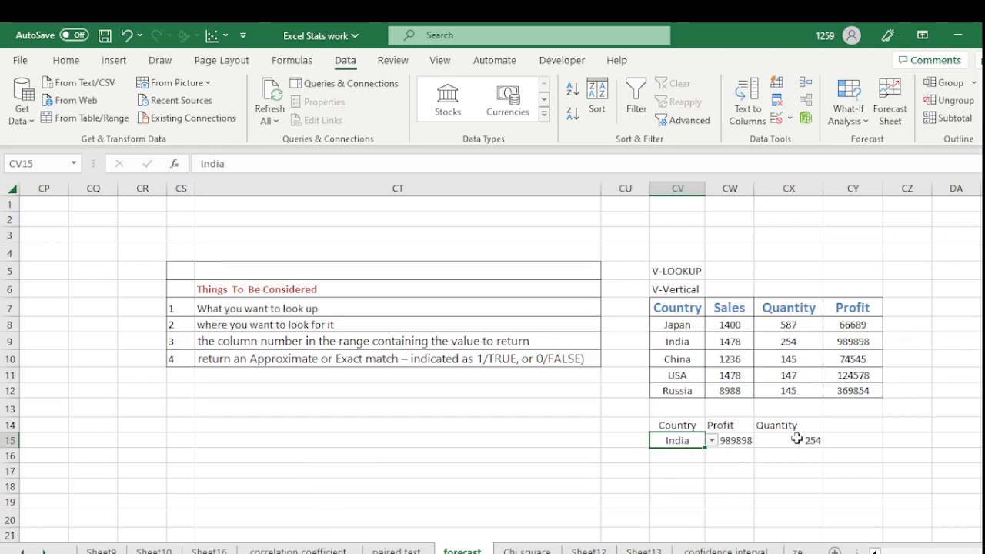
{"action": "left_click", "coordinate": [779, 502]}
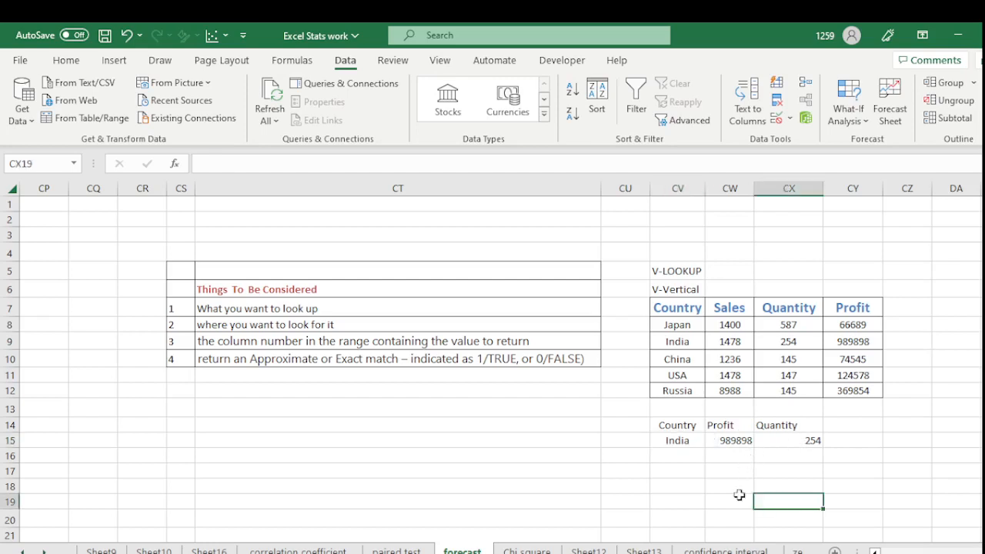